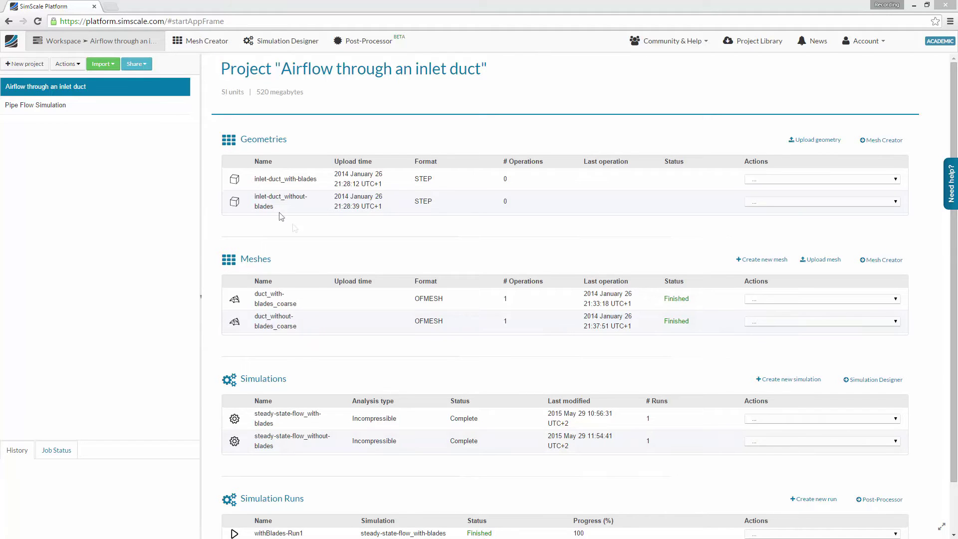
Open the Pipe Flow Simulation project from the workspace.
{"action": "left_click", "coordinate": [141, 107]}
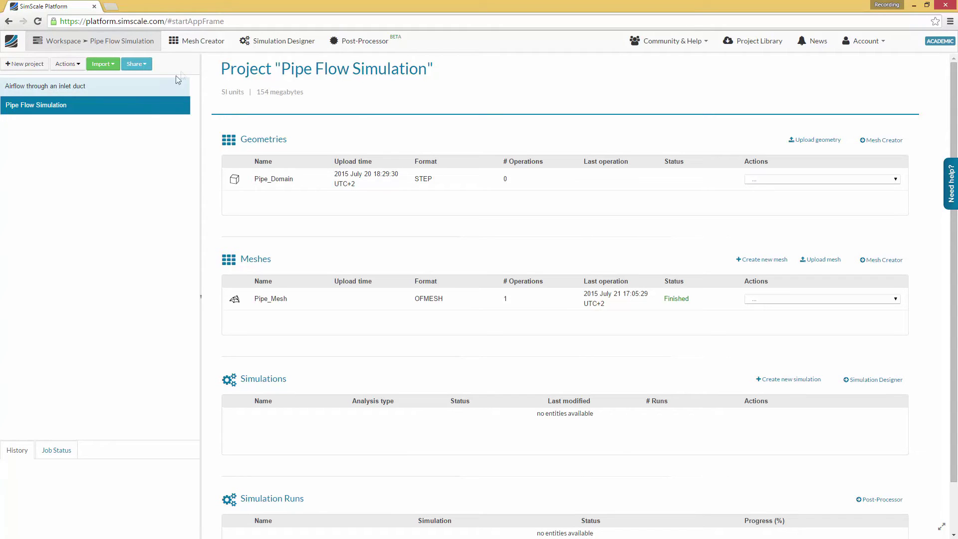
In the Simulation Designer, create a new simulation named Pipe_Flow.
{"action": "left_click", "coordinate": [246, 44]}
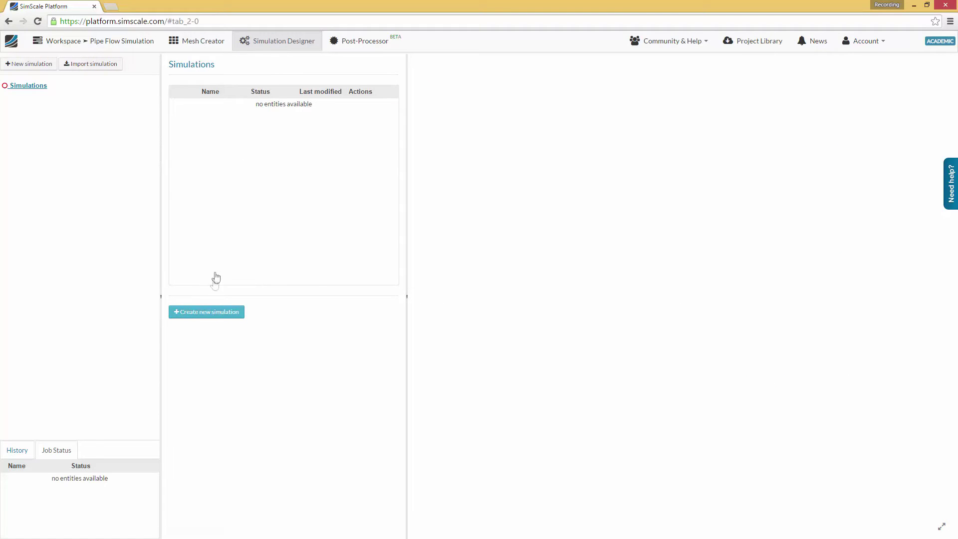
{"action": "left_click", "coordinate": [206, 313]}
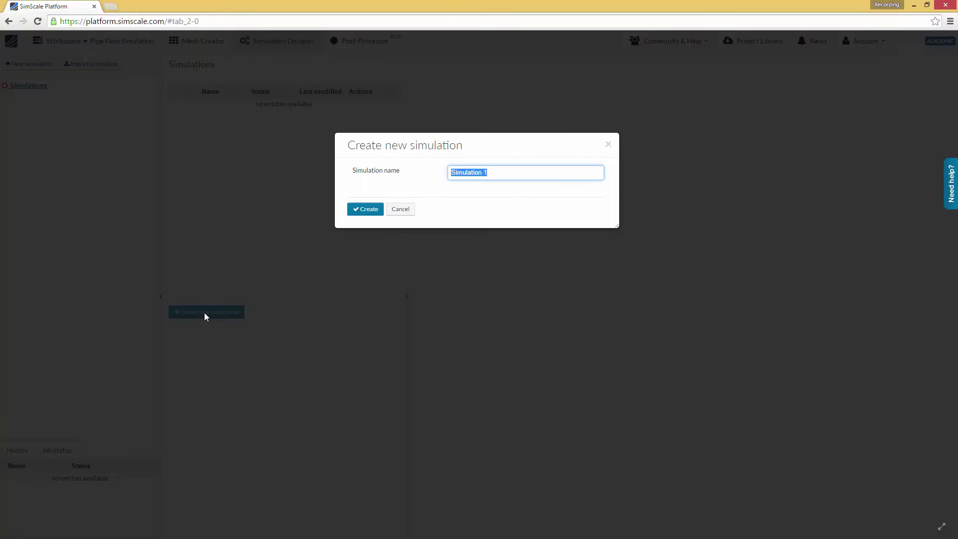
{"action": "type", "text": "Pipe_Flow"}
{"action": "key", "text": "Return"}
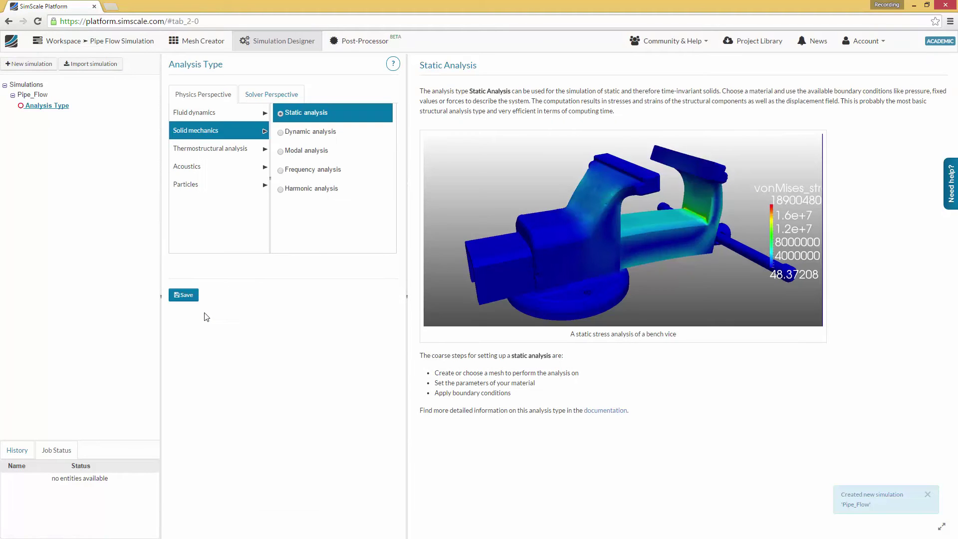
{"action": "left_click", "coordinate": [221, 114]}
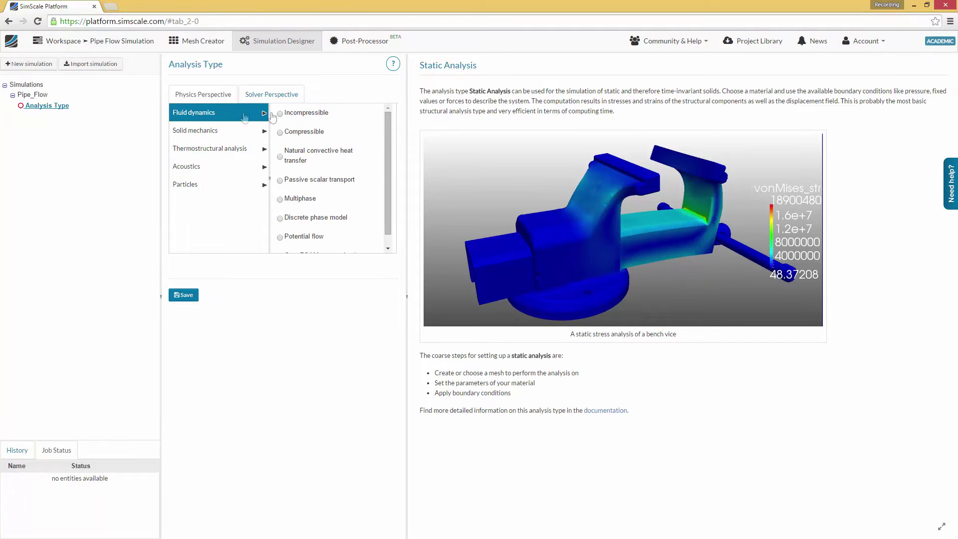
Choose Incompressible as the fluid dynamics analysis type.
{"action": "left_click", "coordinate": [288, 114]}
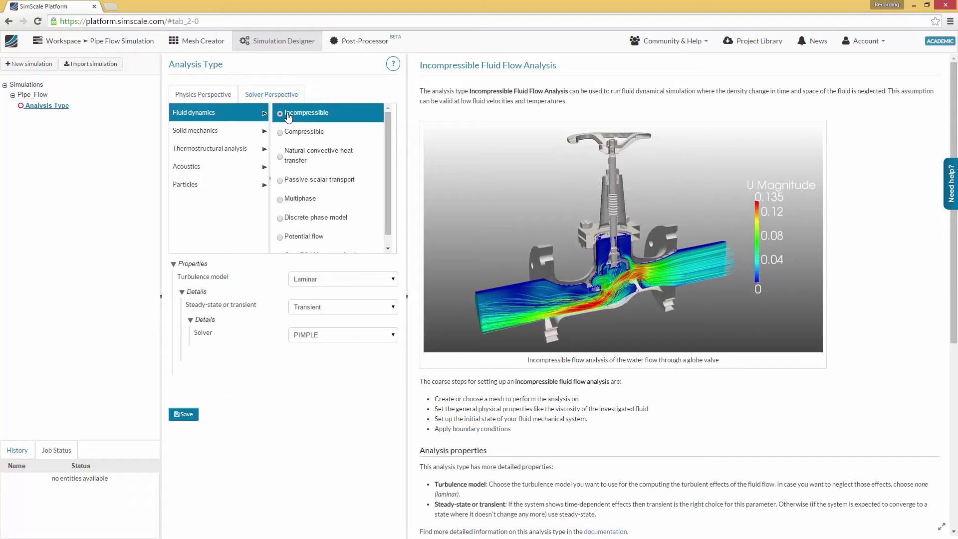
{"action": "left_click", "coordinate": [310, 280]}
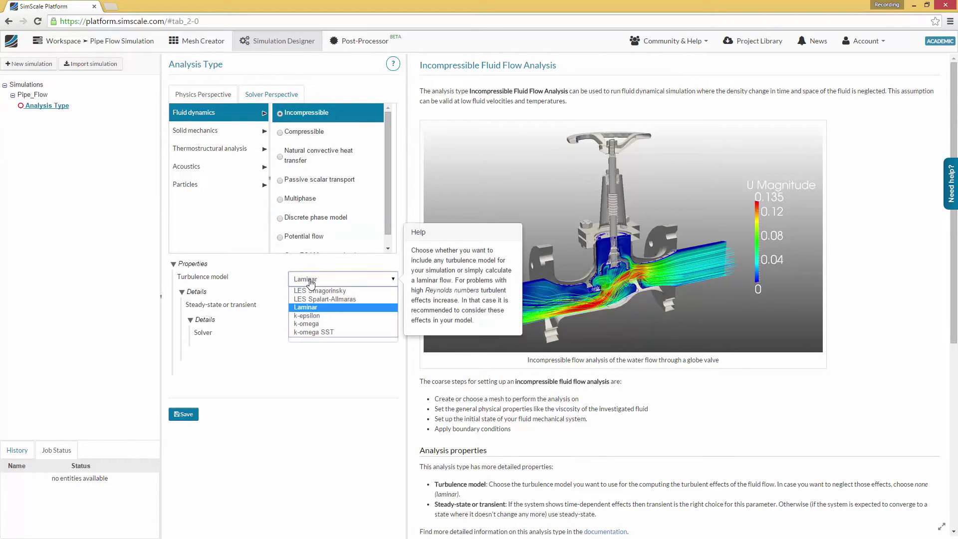
Save the analysis as steady-state with the k-omega SST turbulence model.
{"action": "left_click", "coordinate": [309, 333]}
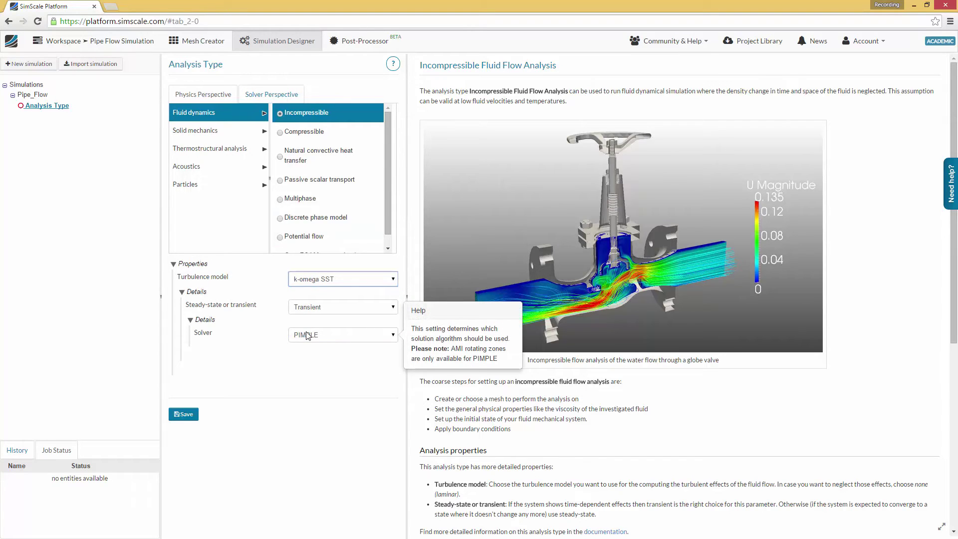
{"action": "mouse_move", "coordinate": [309, 315]}
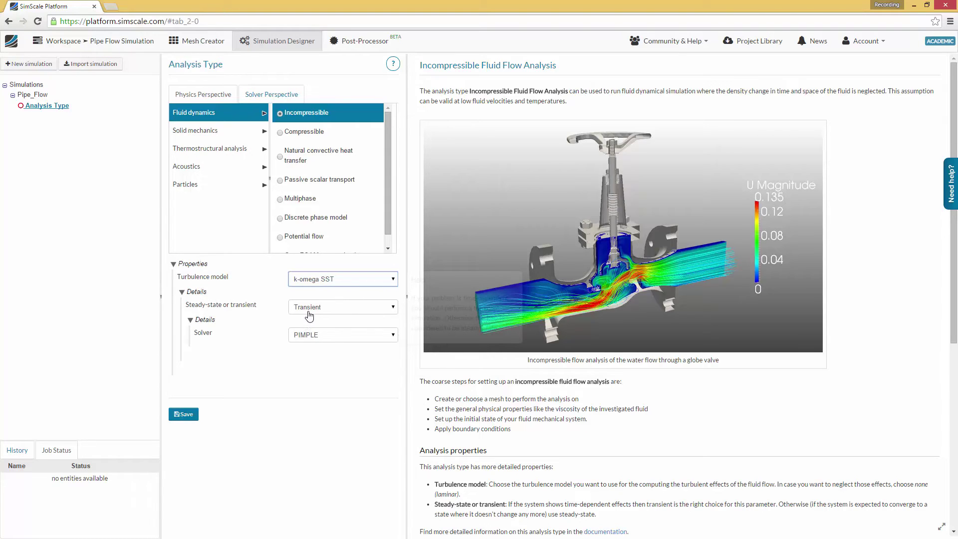
{"action": "left_click", "coordinate": [308, 313]}
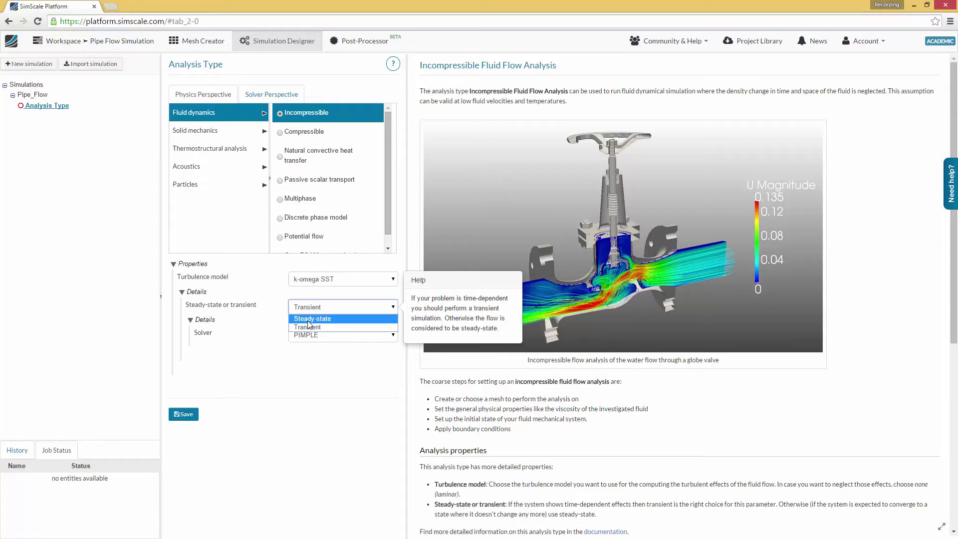
{"action": "left_click", "coordinate": [308, 322]}
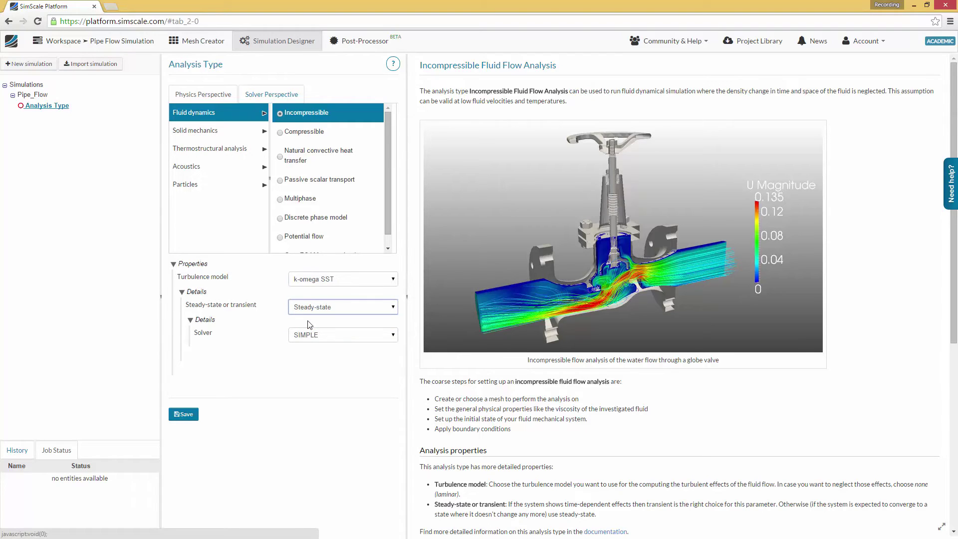
{"action": "left_click", "coordinate": [185, 415]}
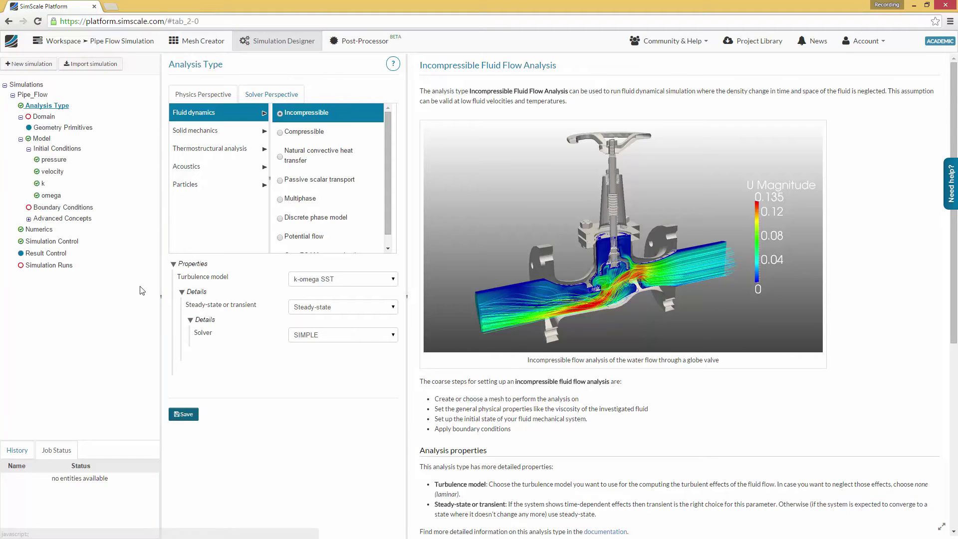
{"action": "left_click", "coordinate": [45, 117]}
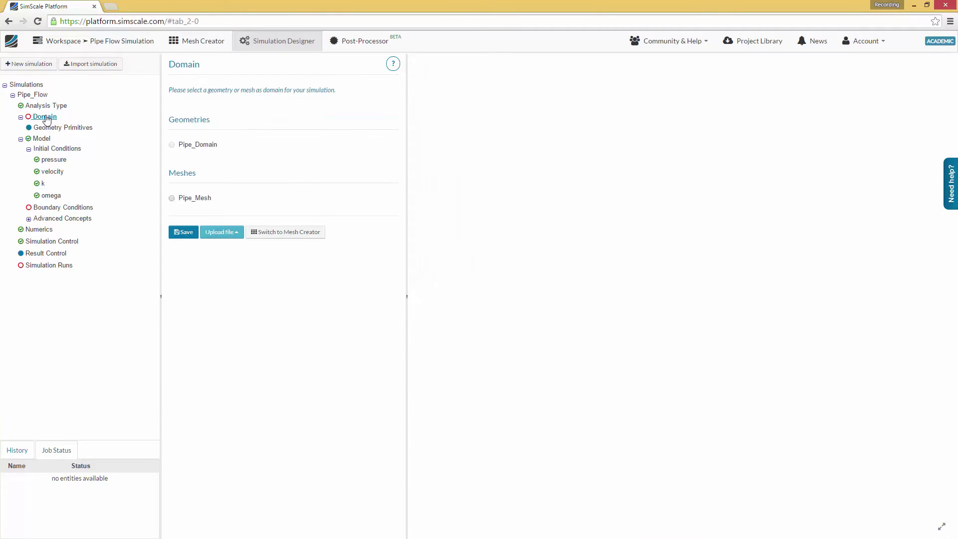
Select Pipe_Mesh as the simulation domain and save it.
{"action": "left_click", "coordinate": [192, 200]}
{"action": "left_click", "coordinate": [184, 233]}
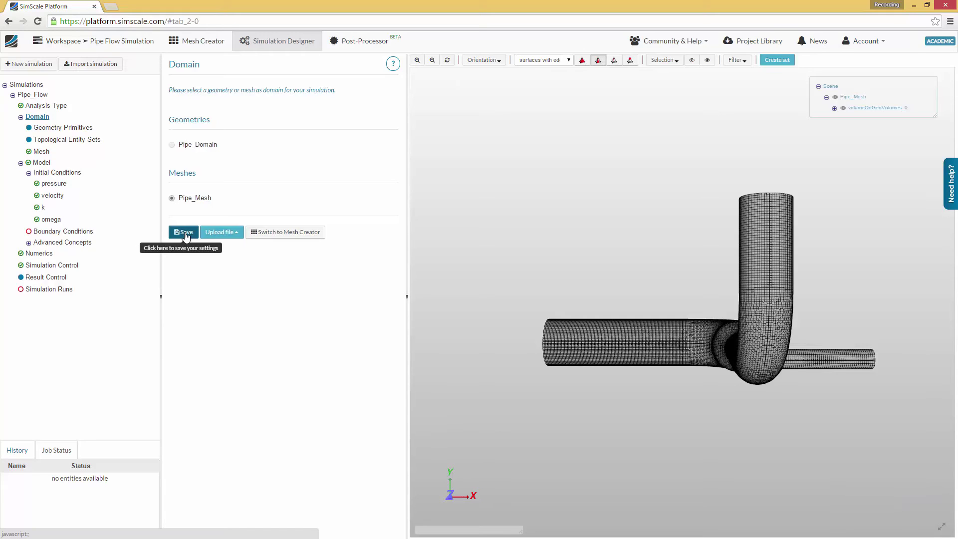
Set the fluid model's kinematic viscosity to 1.5e-5 m²/s and save.
{"action": "left_click", "coordinate": [43, 163]}
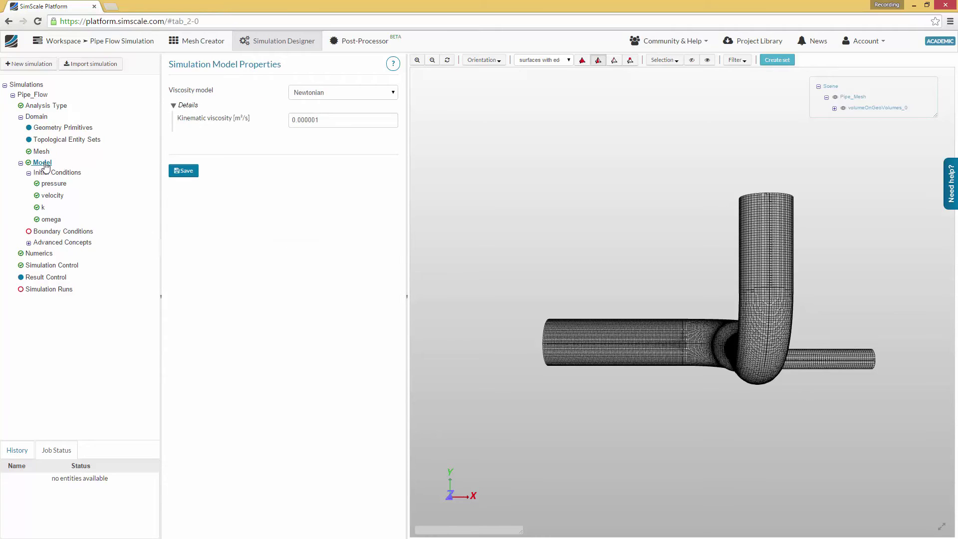
{"action": "mouse_move", "coordinate": [302, 119]}
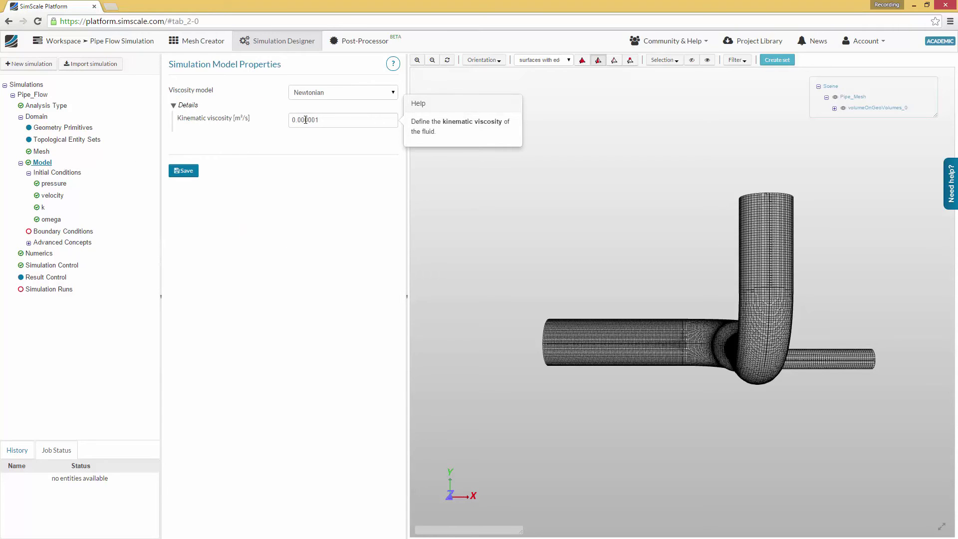
{"action": "double_click", "coordinate": [305, 120]}
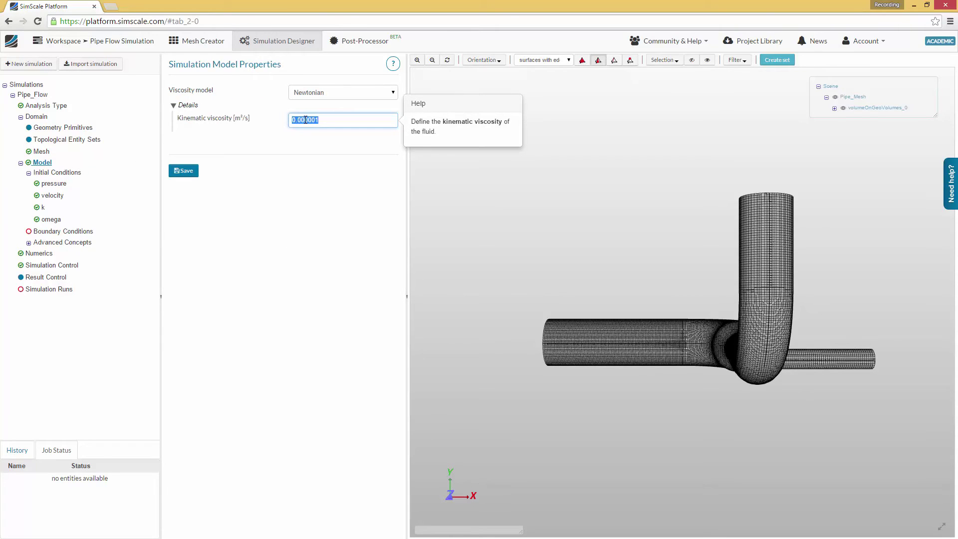
{"action": "type", "text": "1.5e-5"}
{"action": "key", "text": "Return"}
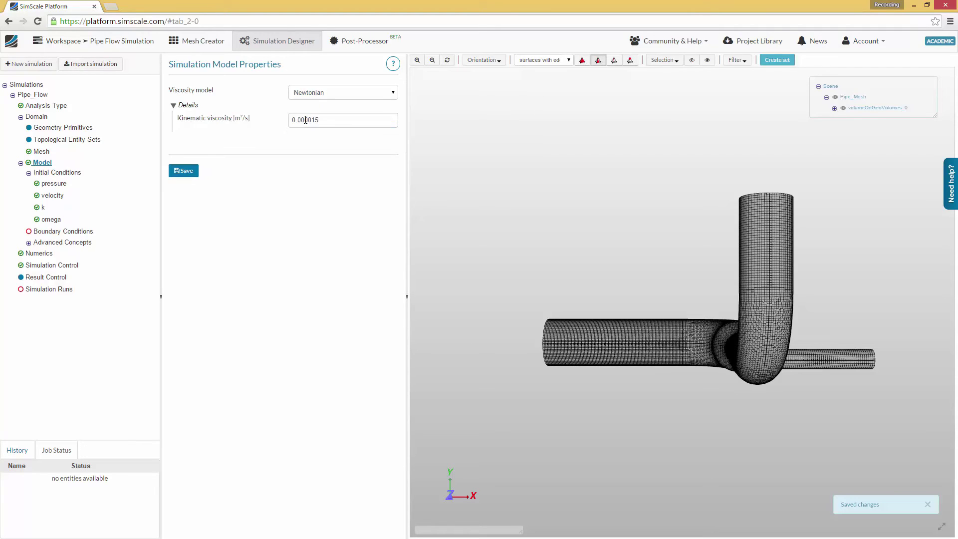
{"action": "left_click", "coordinate": [194, 173]}
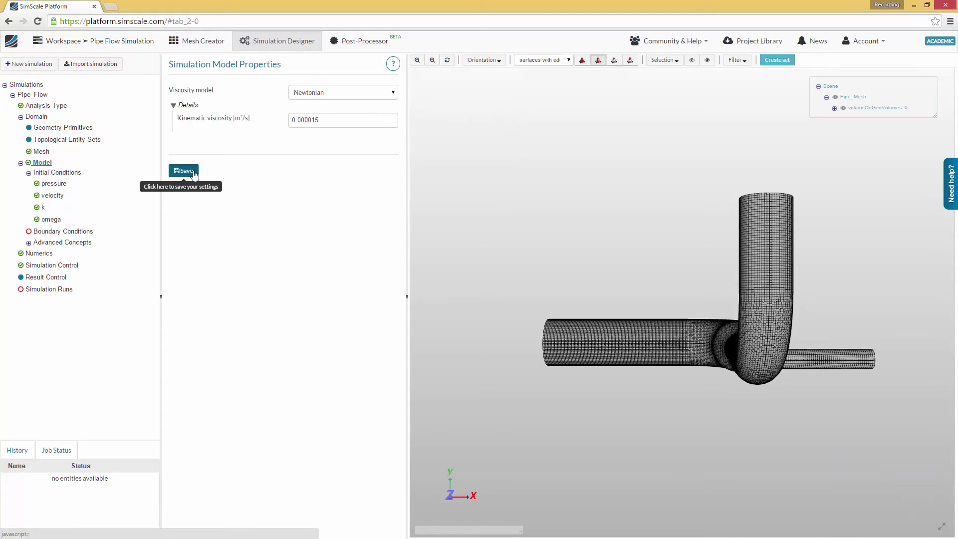
Update the k initial condition and set omega to 360 1/s.
{"action": "left_click", "coordinate": [68, 174]}
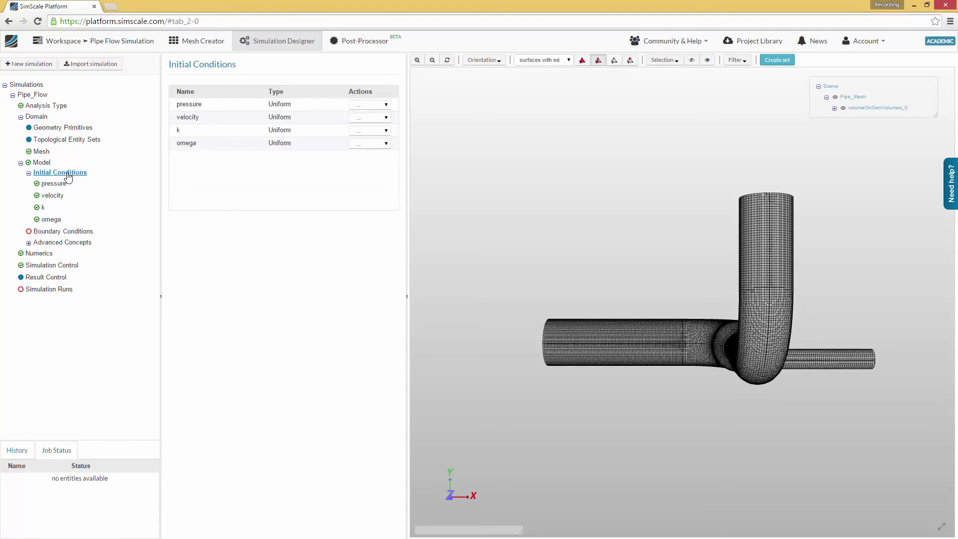
{"action": "left_click", "coordinate": [42, 209]}
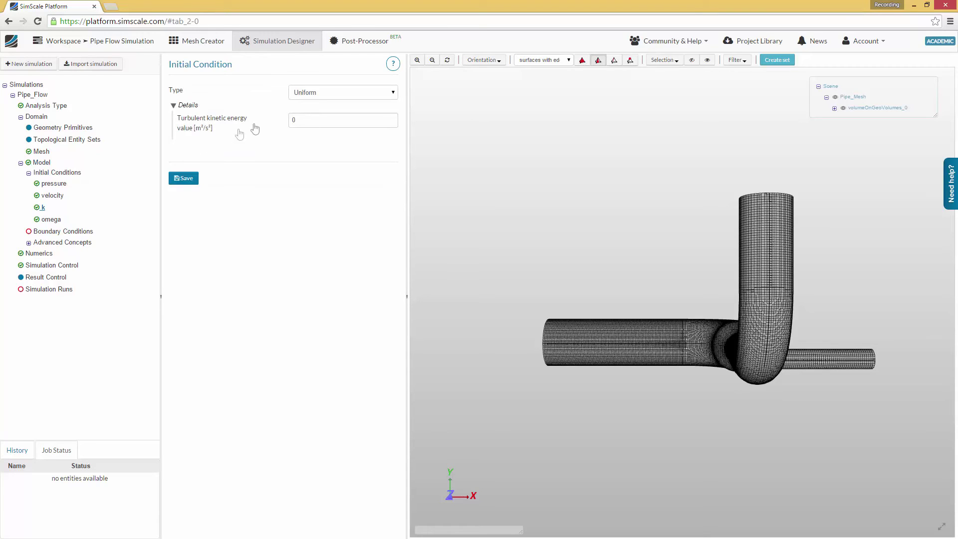
{"action": "double_click", "coordinate": [298, 116]}
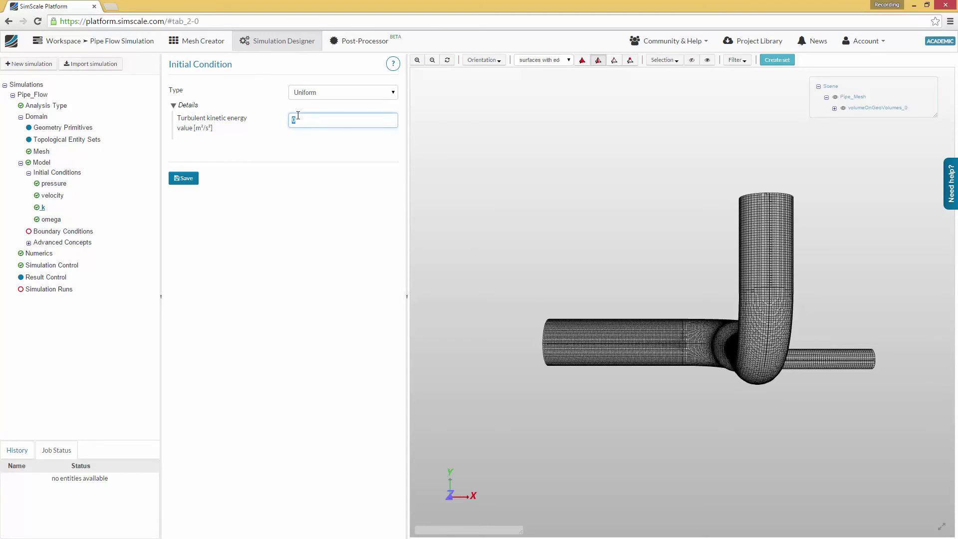
{"action": "key", "text": "Return"}
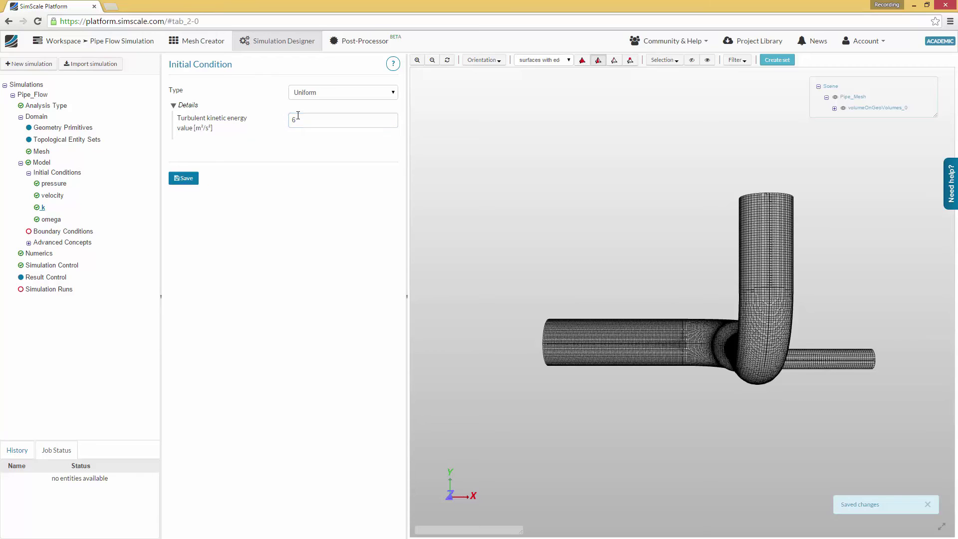
{"action": "left_click", "coordinate": [56, 223]}
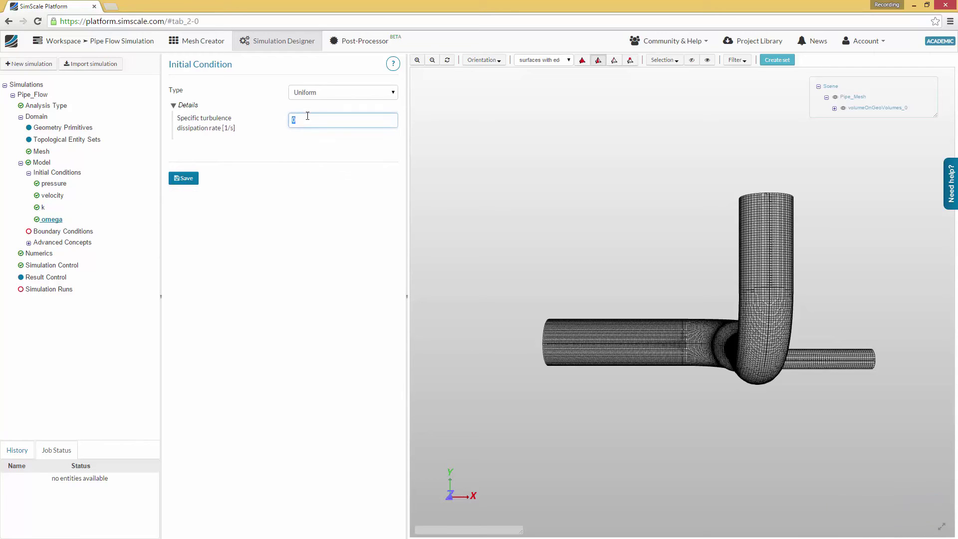
{"action": "type", "text": "360"}
{"action": "key", "text": "Return"}
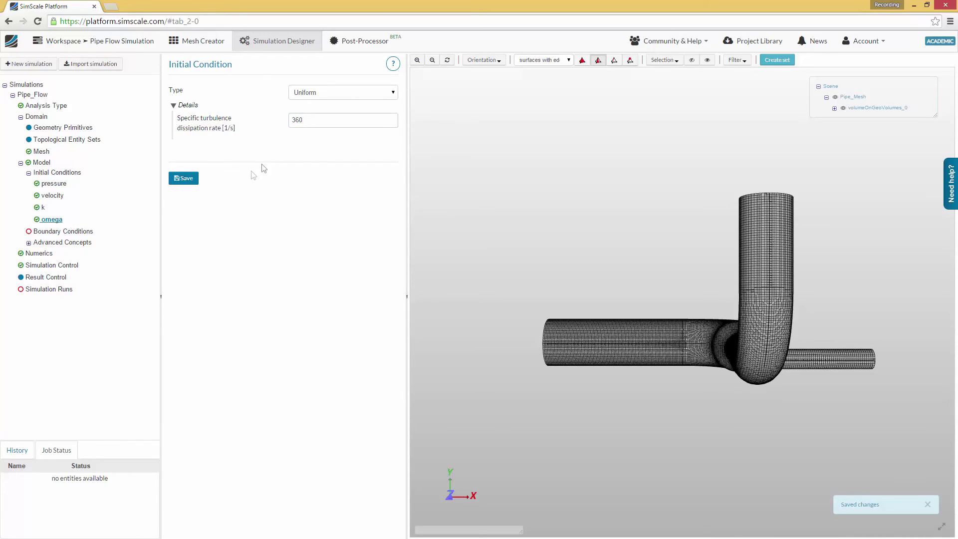
{"action": "left_click", "coordinate": [86, 232]}
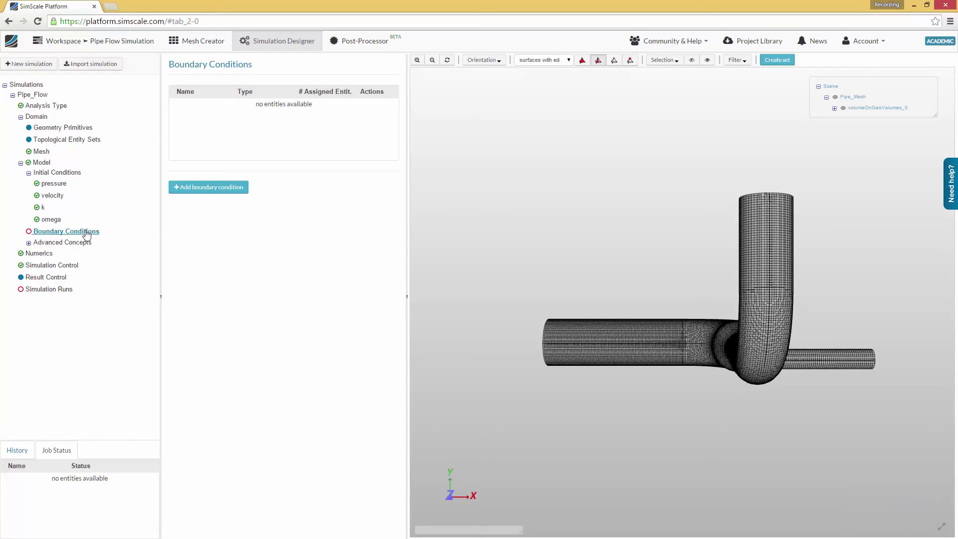
Add Inlet_1, a velocity inlet of 1 m/s in x on the large pipe end face.
{"action": "left_click", "coordinate": [203, 189]}
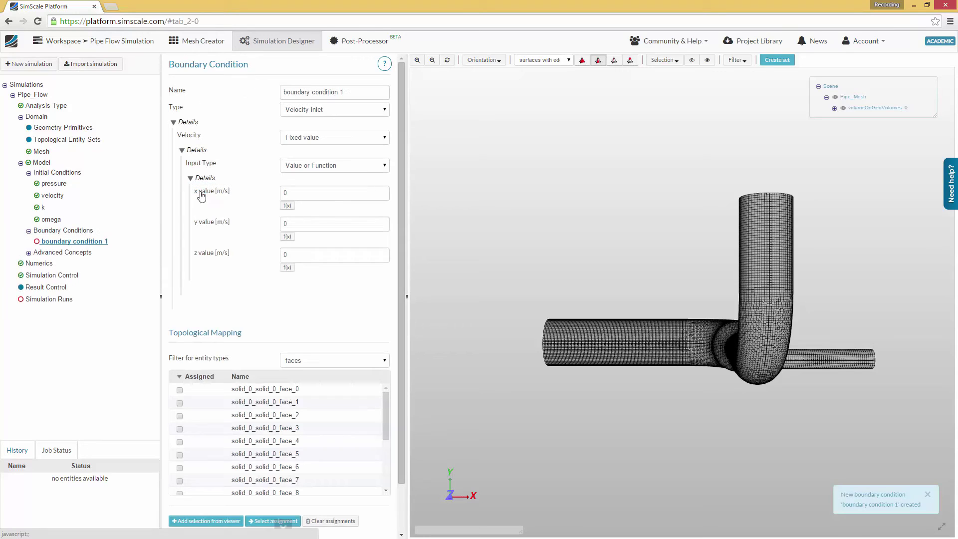
{"action": "triple_click", "coordinate": [310, 91]}
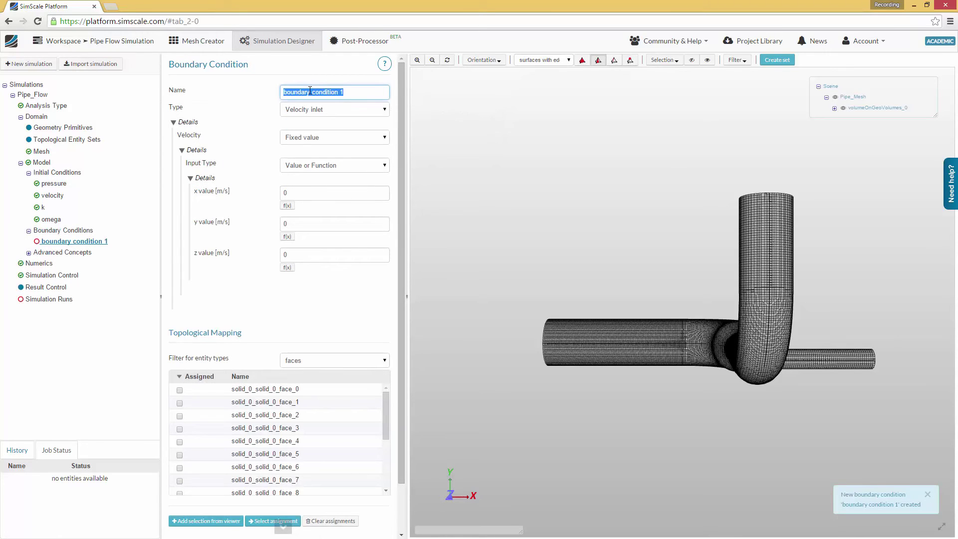
{"action": "type", "text": "Inlet_"}
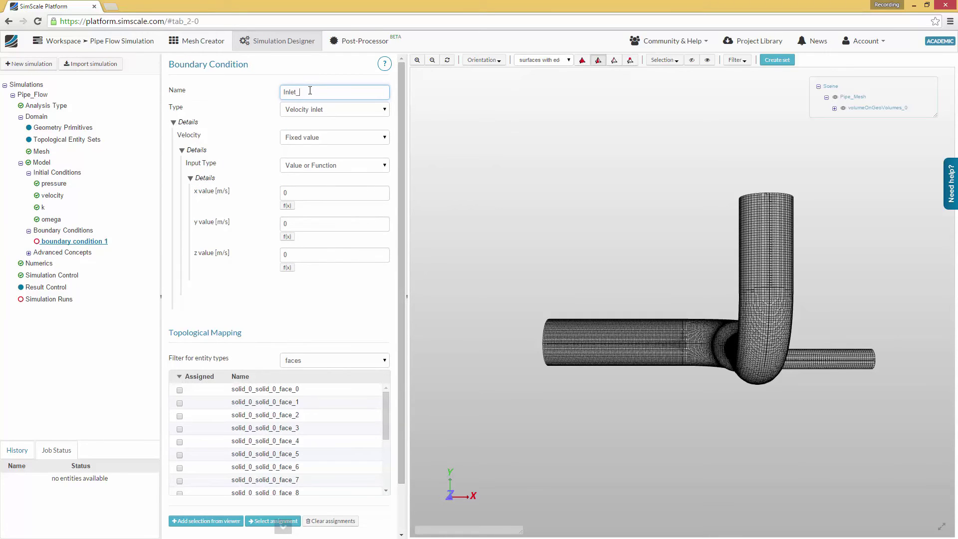
{"action": "type", "text": "1"}
{"action": "left_click_drag", "start_coordinate": [514, 303], "coordinate": [614, 223]}
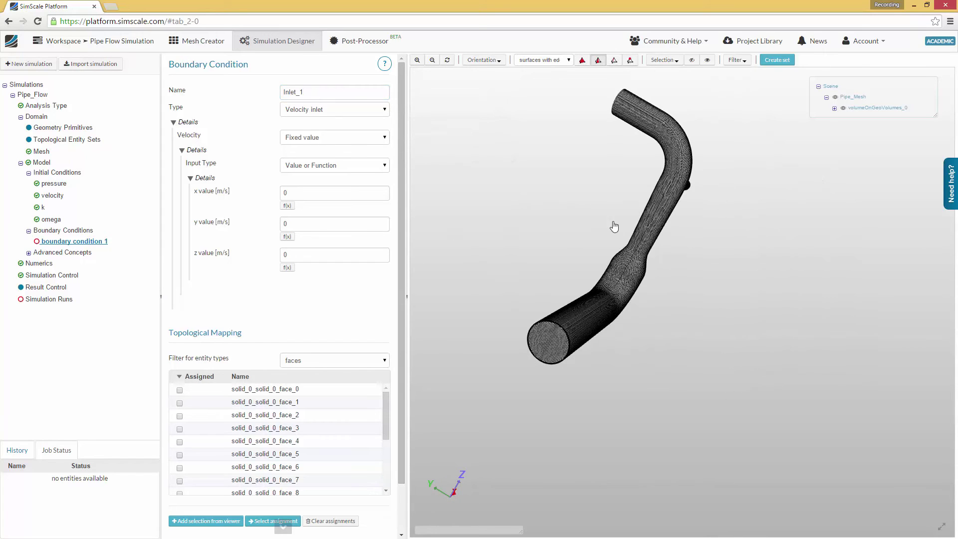
{"action": "left_click", "coordinate": [537, 328]}
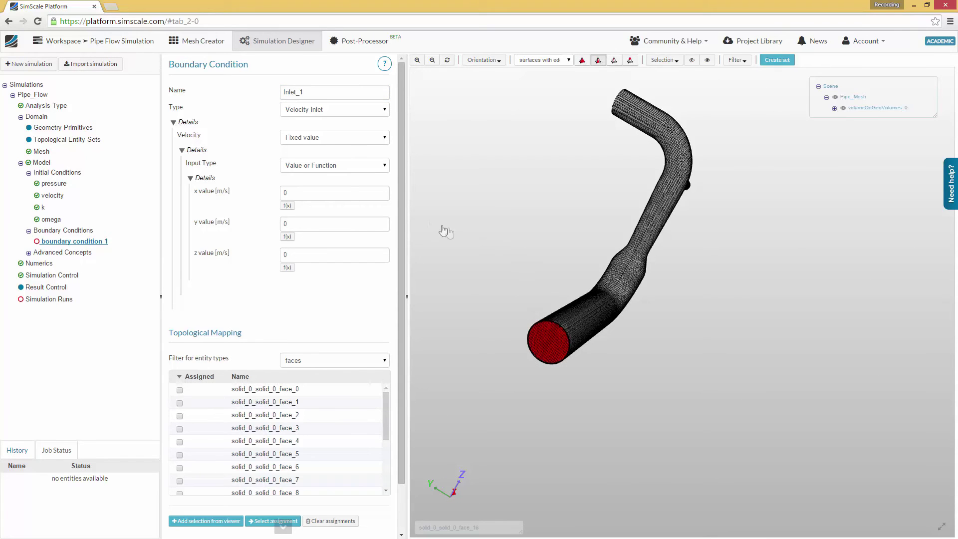
{"action": "double_click", "coordinate": [328, 195]}
{"action": "type", "text": "1"}
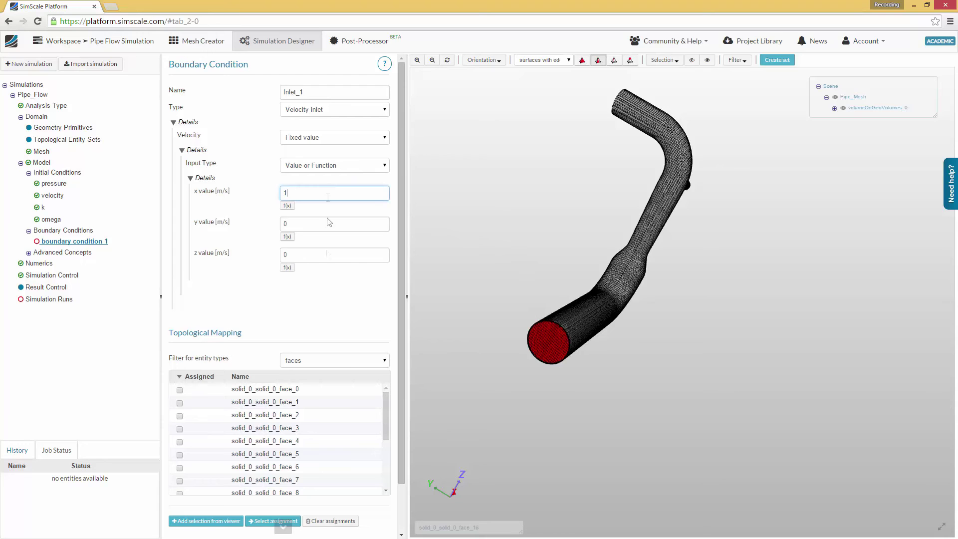
{"action": "left_click", "coordinate": [198, 522]}
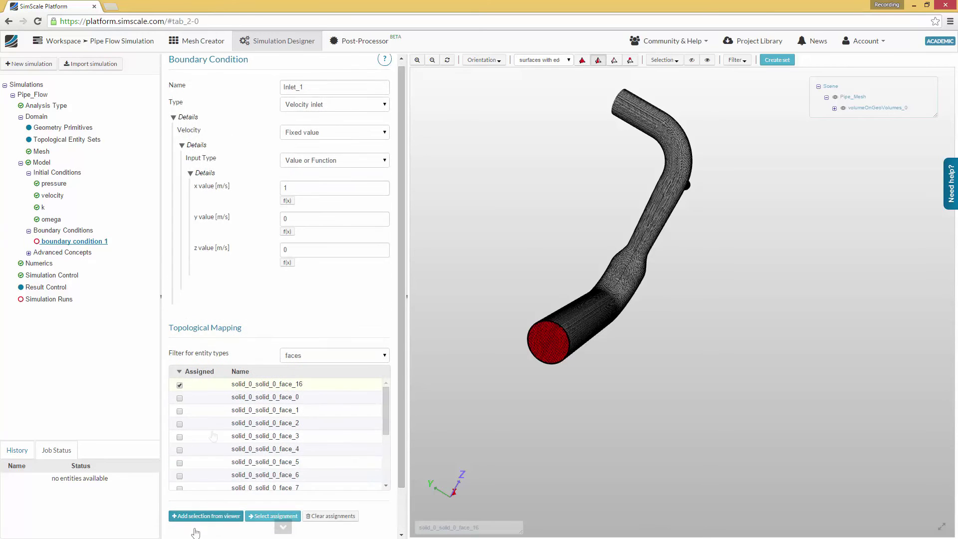
{"action": "scroll", "coordinate": [195, 534], "scroll_direction": "down", "scroll_amount": 2}
{"action": "left_click", "coordinate": [186, 511]}
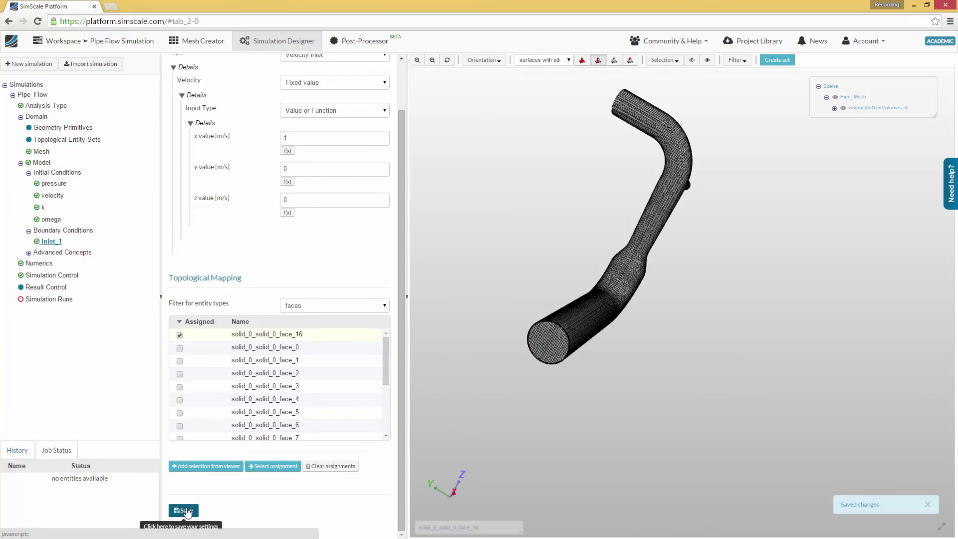
{"action": "left_click", "coordinate": [74, 231]}
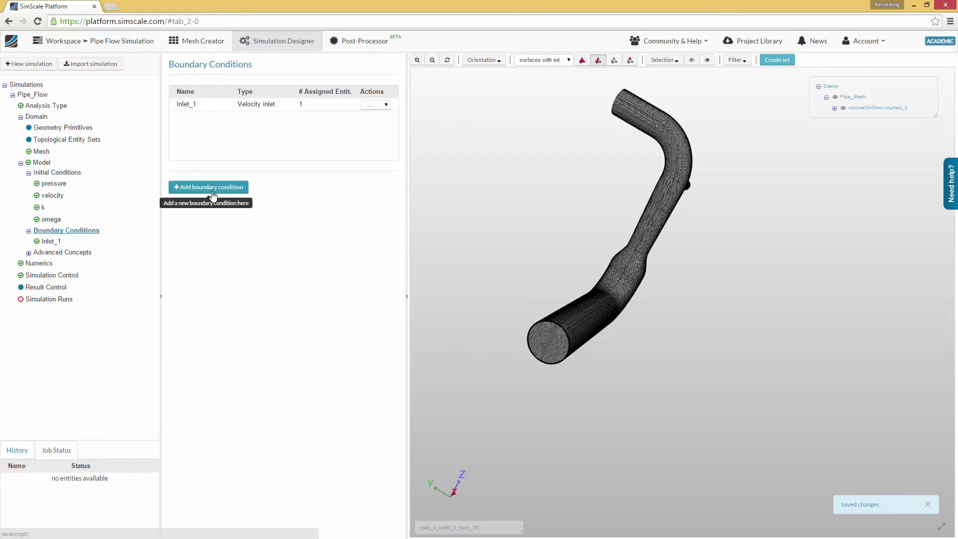
{"action": "left_click", "coordinate": [212, 187]}
Save Inlet_2 as a -3 m/s x-velocity inlet on the small branch's end face.
{"action": "triple_click", "coordinate": [317, 92]}
{"action": "type", "text": "Inlet_"}
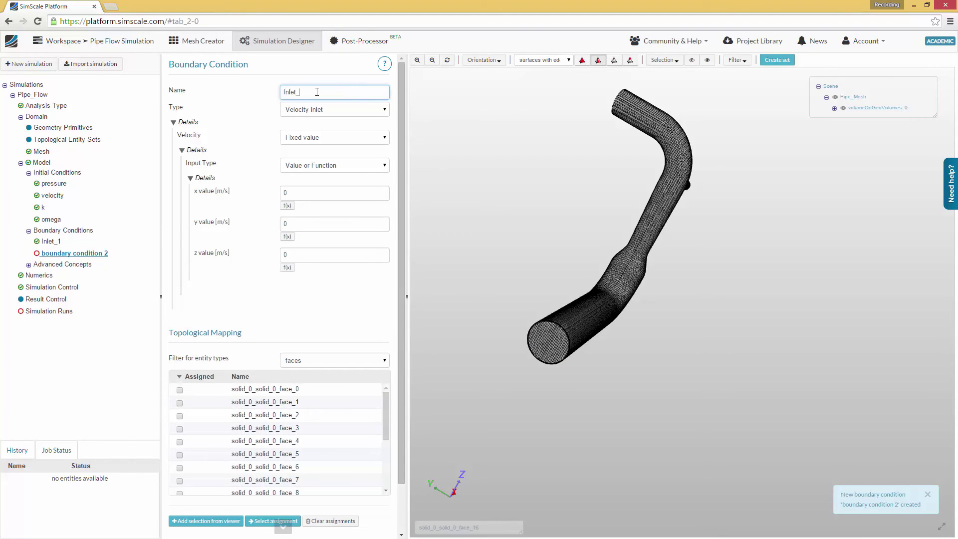
{"action": "type", "text": "2"}
{"action": "left_click_drag", "start_coordinate": [744, 330], "coordinate": [739, 162]}
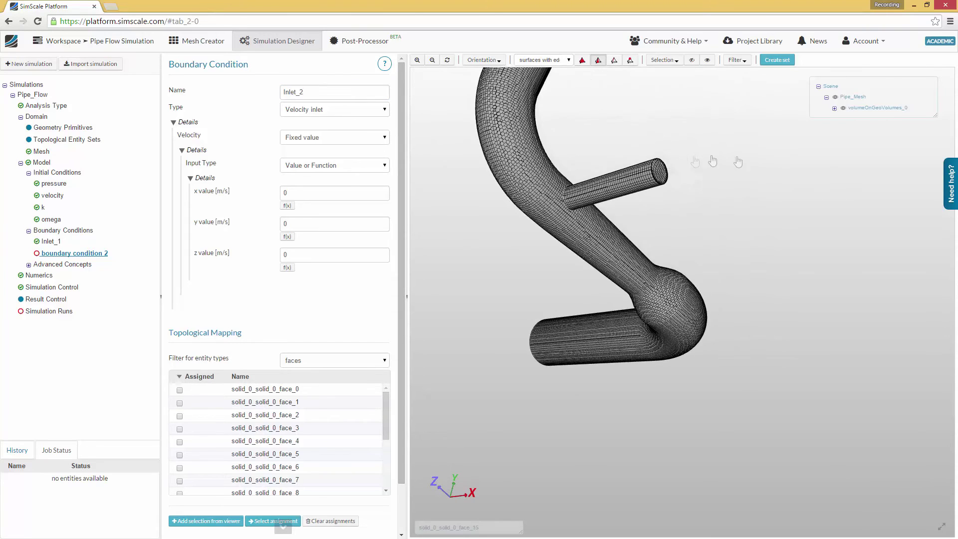
{"action": "left_click", "coordinate": [659, 171]}
{"action": "left_click", "coordinate": [313, 193]}
{"action": "key", "text": "BackSpace"}
{"action": "type", "text": "-3"}
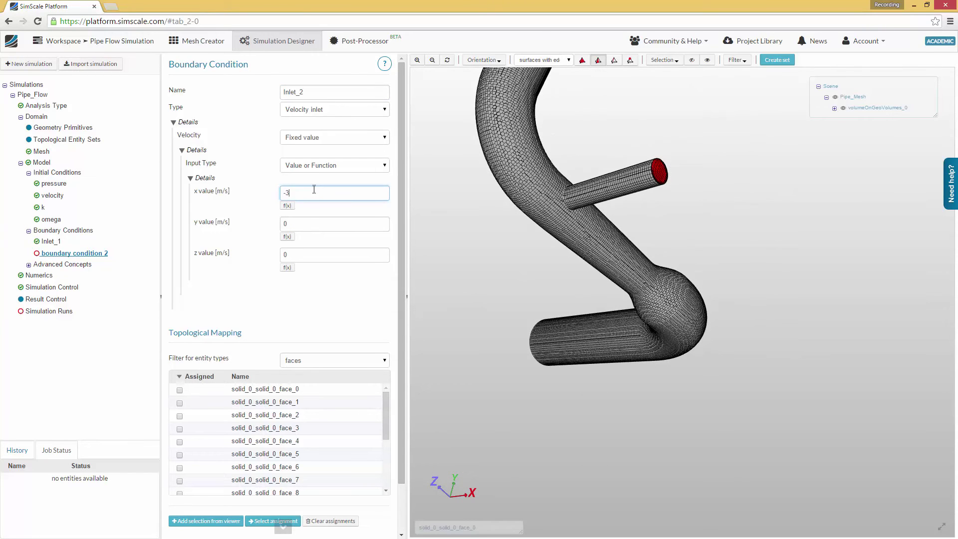
{"action": "left_click", "coordinate": [206, 521]}
{"action": "scroll", "coordinate": [200, 515], "scroll_direction": "down", "scroll_amount": 1}
{"action": "left_click", "coordinate": [183, 510]}
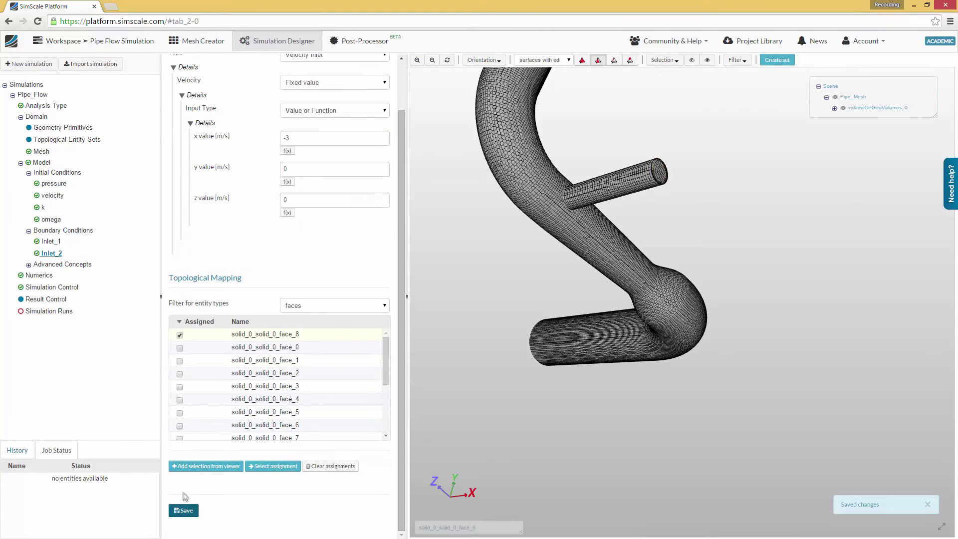
Add a Pressure outlet boundary condition named Outlet on the outlet face.
{"action": "left_click", "coordinate": [229, 188]}
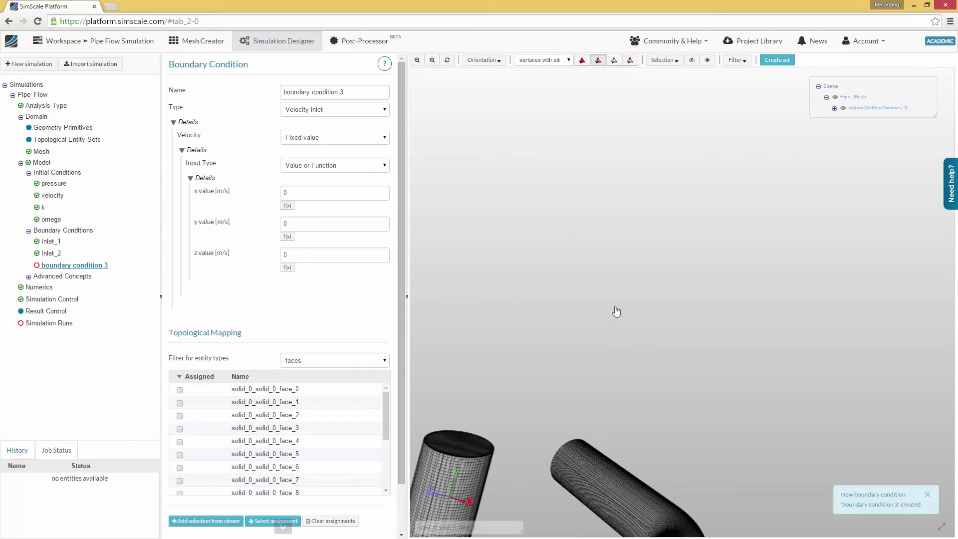
{"action": "triple_click", "coordinate": [317, 92]}
{"action": "type", "text": "Outlet"}
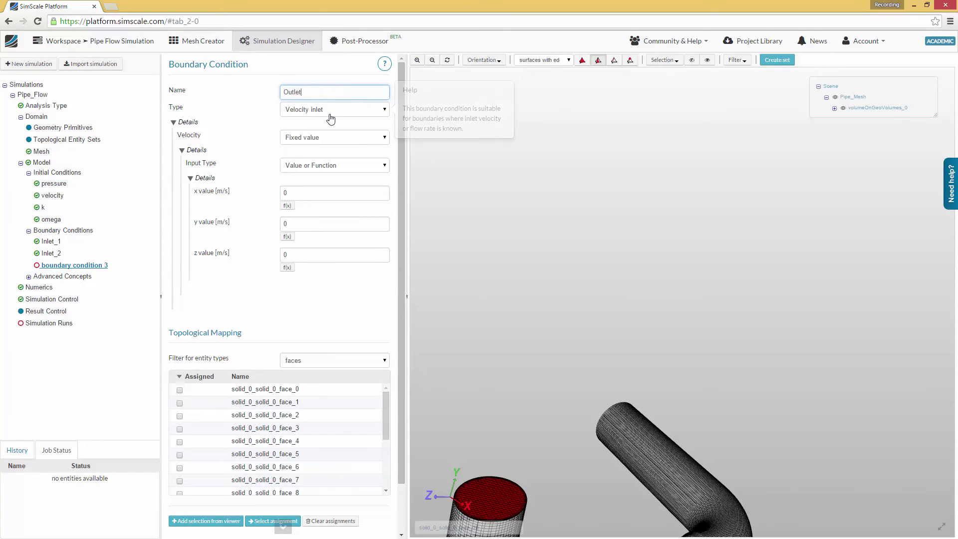
{"action": "left_click", "coordinate": [331, 115]}
{"action": "left_click", "coordinate": [331, 145]}
{"action": "left_click", "coordinate": [189, 460]}
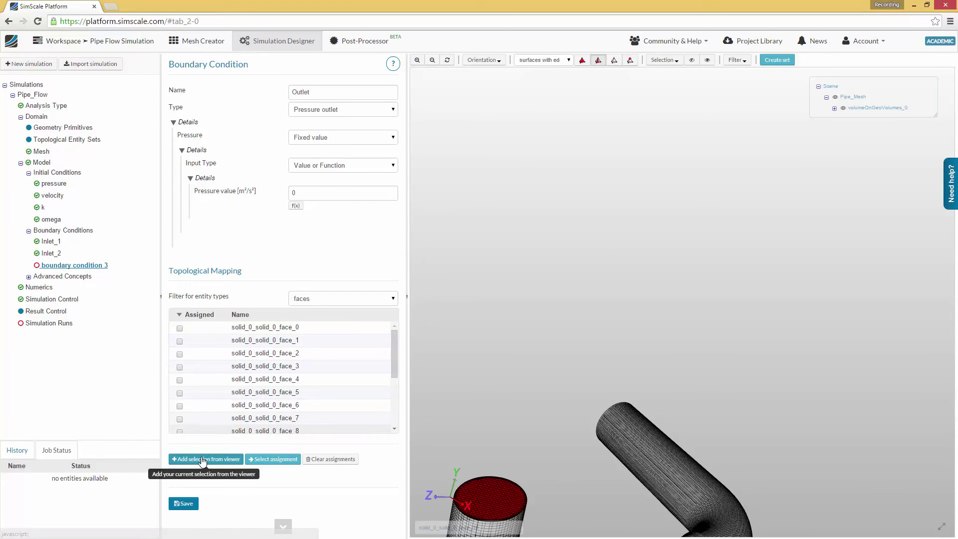
{"action": "left_click", "coordinate": [193, 500]}
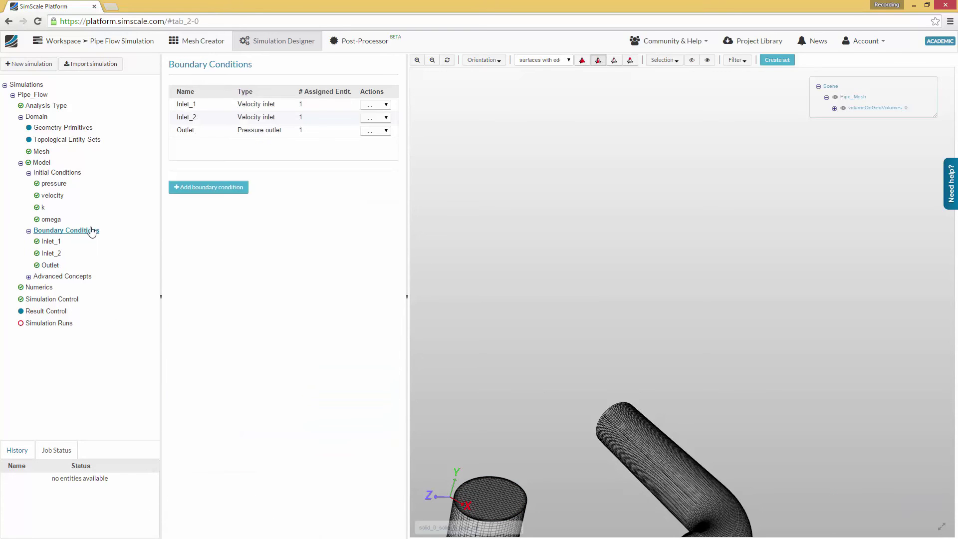
Add a Wall boundary condition named Walls on the remaining pipe surfaces.
{"action": "left_click", "coordinate": [209, 186]}
{"action": "triple_click", "coordinate": [317, 92]}
{"action": "type", "text": "Walls"}
{"action": "left_click", "coordinate": [331, 109]}
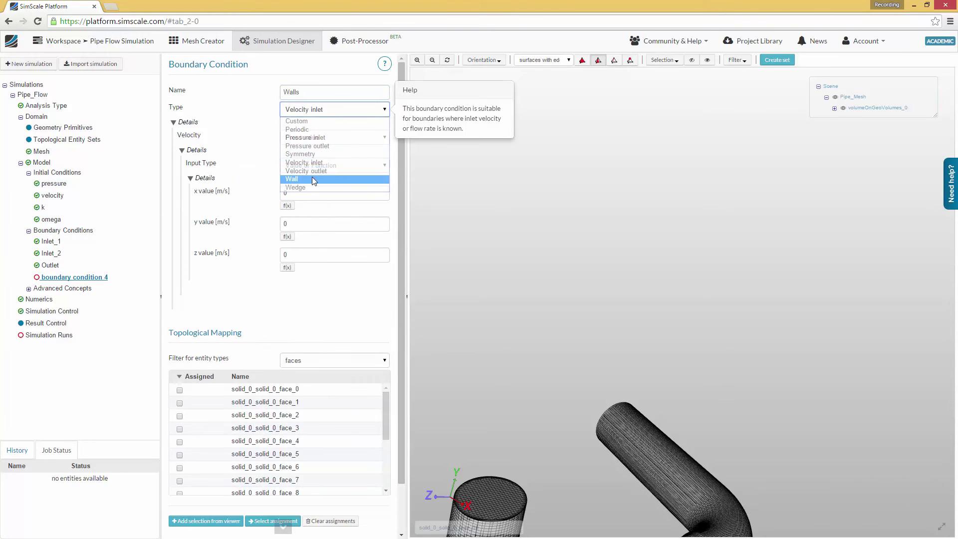
{"action": "left_click", "coordinate": [313, 178]}
{"action": "left_click_drag", "start_coordinate": [488, 310], "coordinate": [558, 215]}
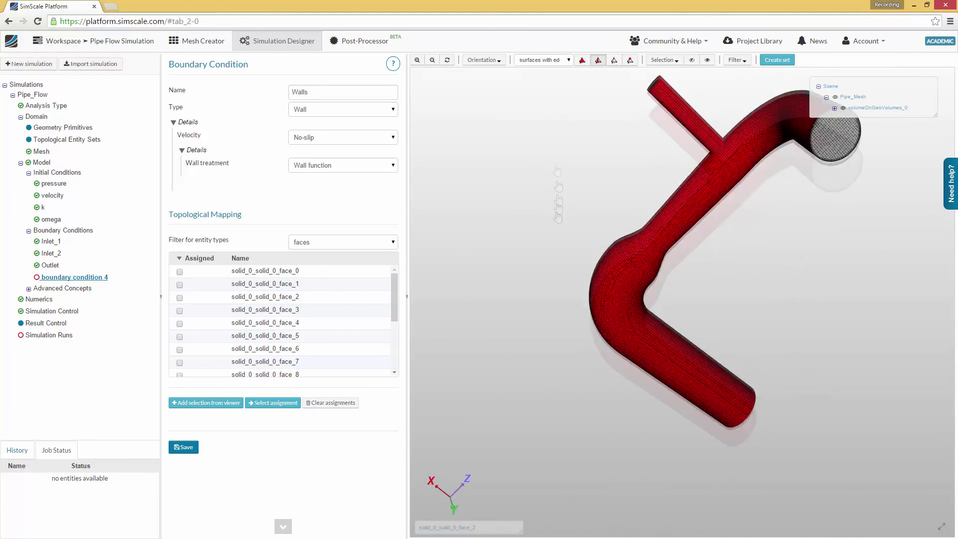
{"action": "left_click", "coordinate": [206, 403]}
{"action": "left_click", "coordinate": [183, 447]}
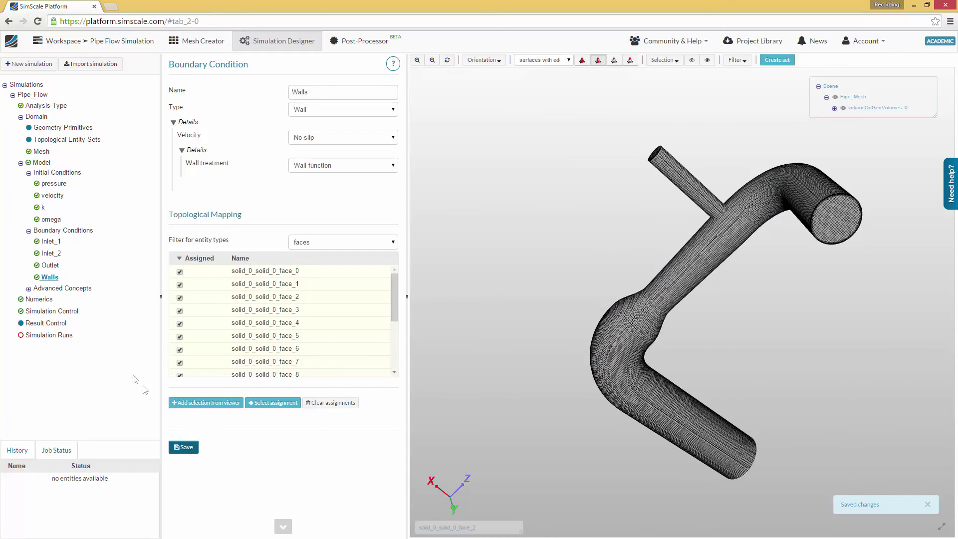
{"action": "left_click", "coordinate": [40, 299]}
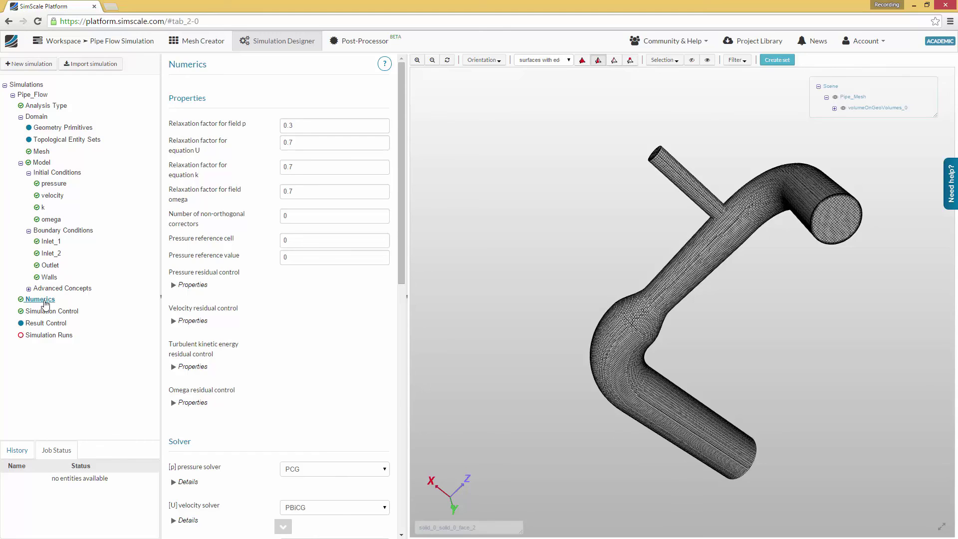
Switch from Numerics to the Simulation Control settings.
{"action": "left_click", "coordinate": [49, 313]}
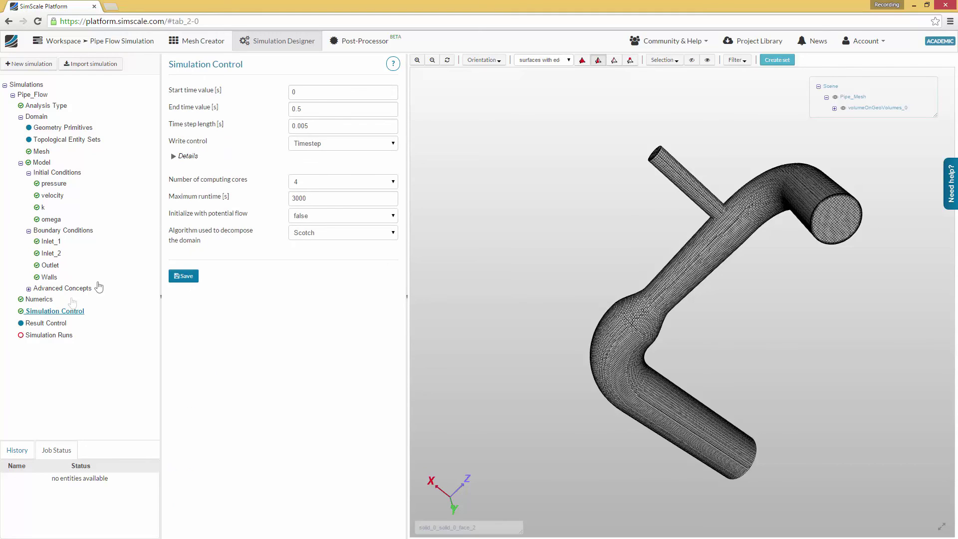
Set end time 1000 s, time step 1 s and write interval 1000.
{"action": "double_click", "coordinate": [339, 112]}
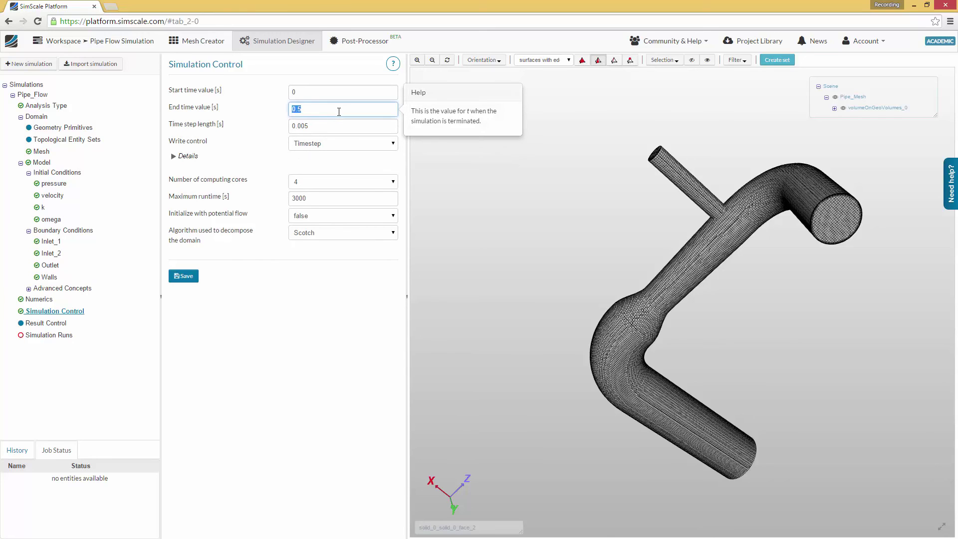
{"action": "type", "text": "1000"}
{"action": "double_click", "coordinate": [329, 127]}
{"action": "type", "text": "1"}
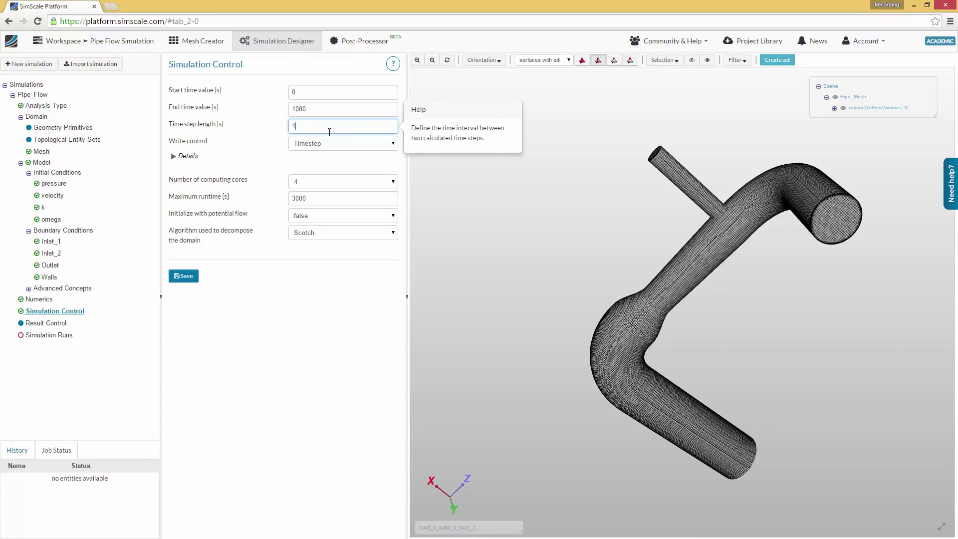
{"action": "left_click", "coordinate": [193, 156]}
{"action": "left_click", "coordinate": [307, 171]}
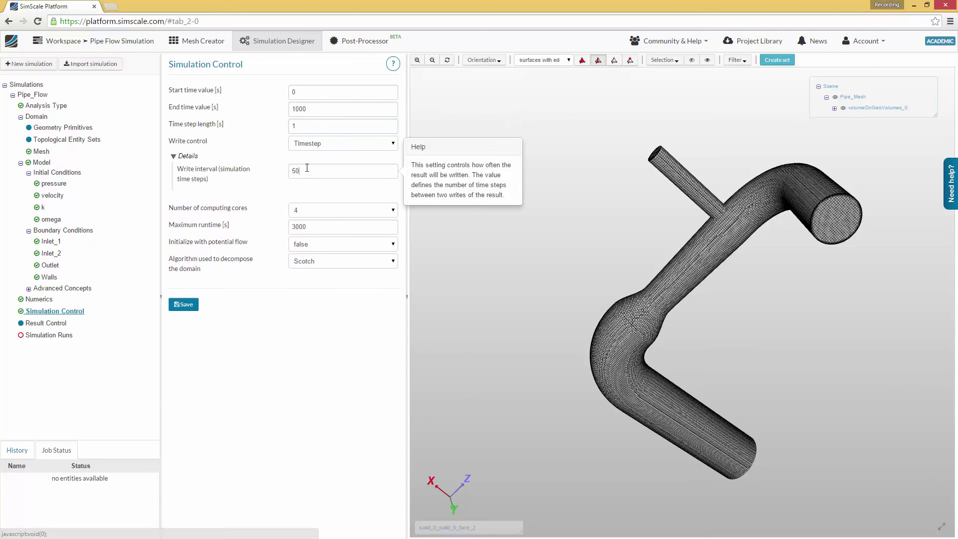
{"action": "key", "text": "BackSpace"}
{"action": "key", "text": "BackSpace"}
{"action": "type", "text": "1000"}
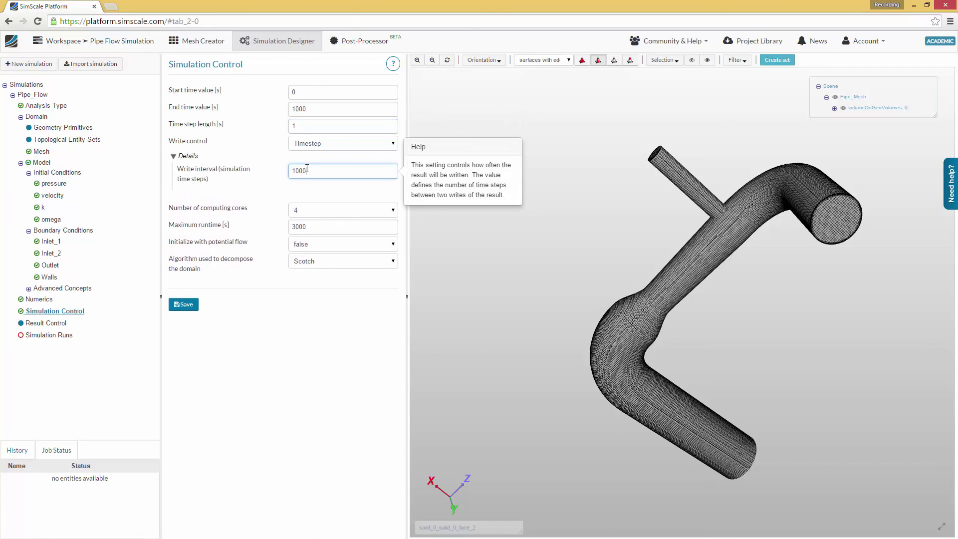
Use 8 computing cores, enable potential-flow initialization, and save the control settings.
{"action": "left_click", "coordinate": [301, 211]}
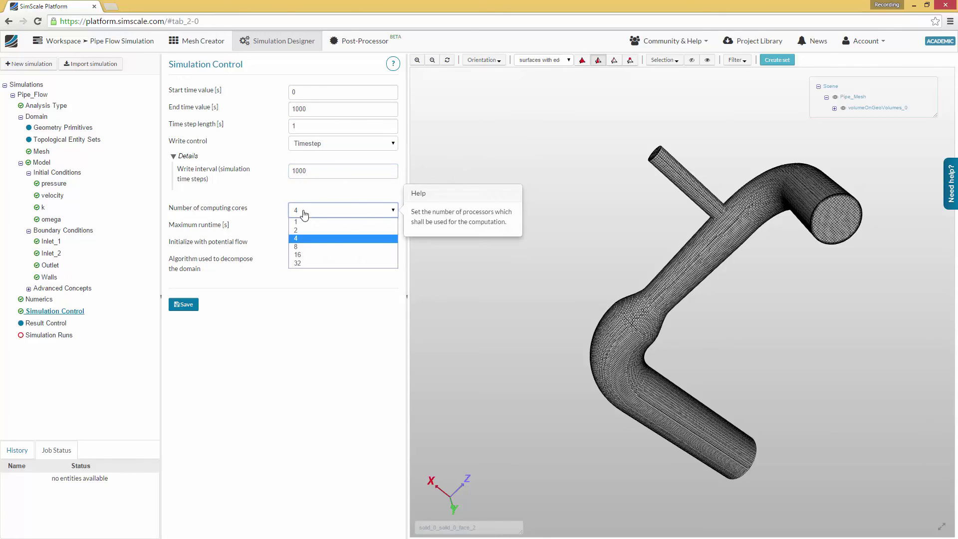
{"action": "left_click", "coordinate": [305, 247]}
{"action": "left_click", "coordinate": [305, 244]}
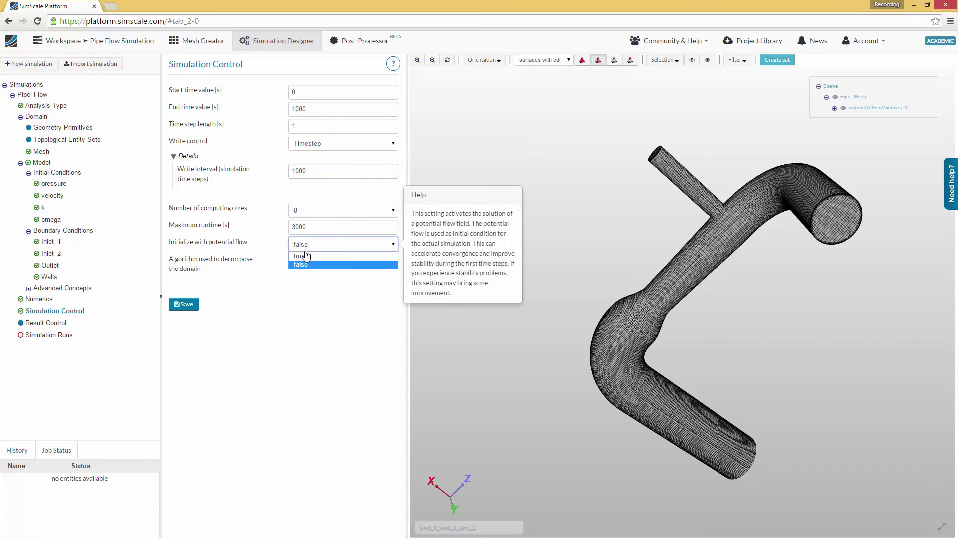
{"action": "left_click", "coordinate": [301, 255]}
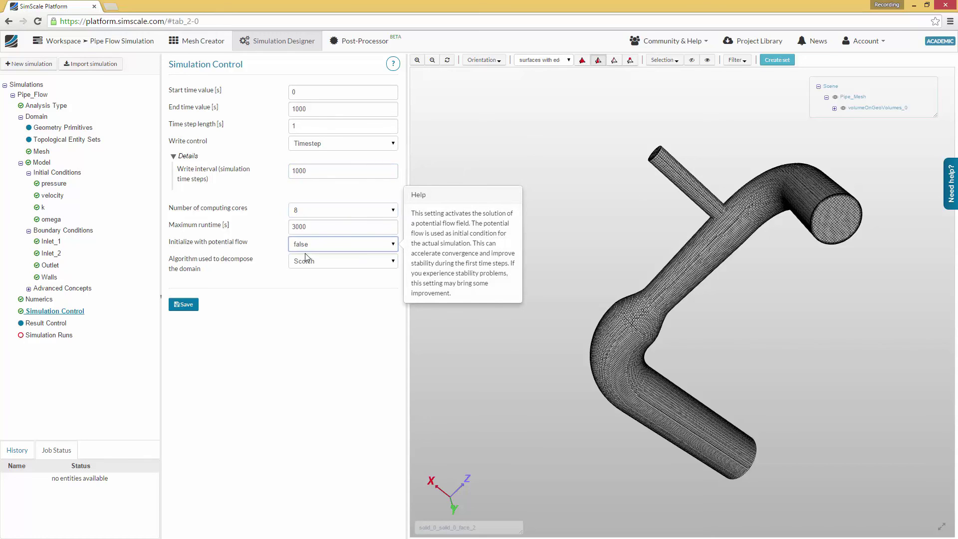
{"action": "left_click", "coordinate": [179, 305]}
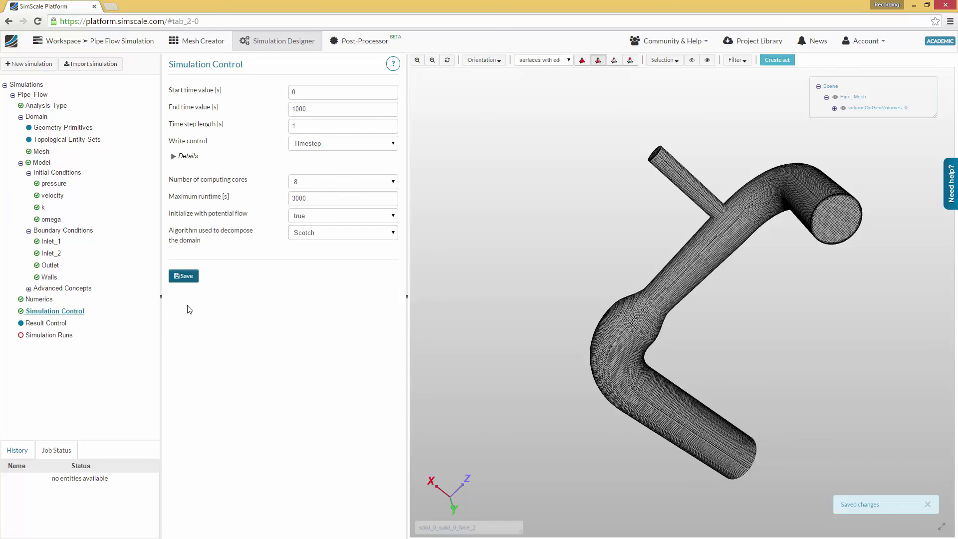
Create a new simulation run named 'Run 1' for Pipe_Flow and confirm starting its computation.
{"action": "left_click", "coordinate": [50, 334]}
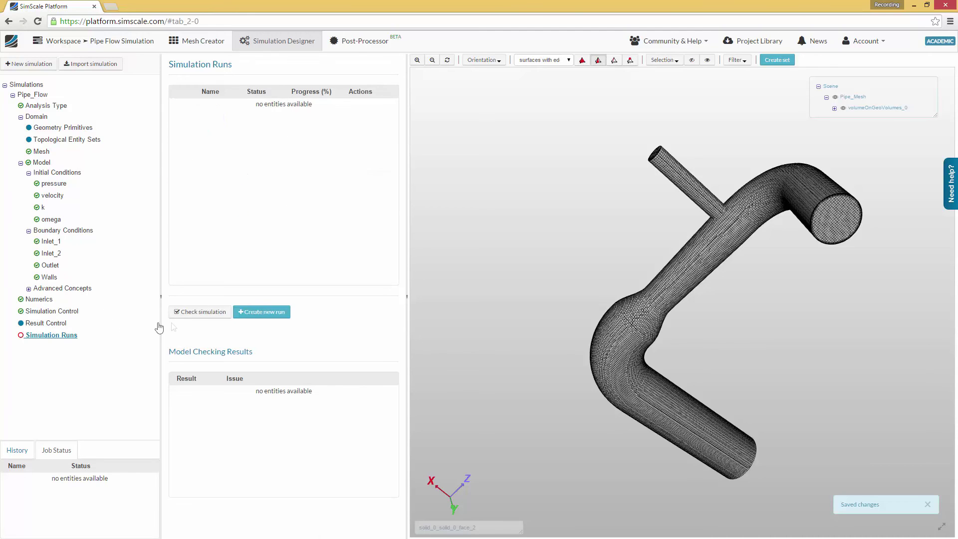
{"action": "left_click", "coordinate": [240, 313]}
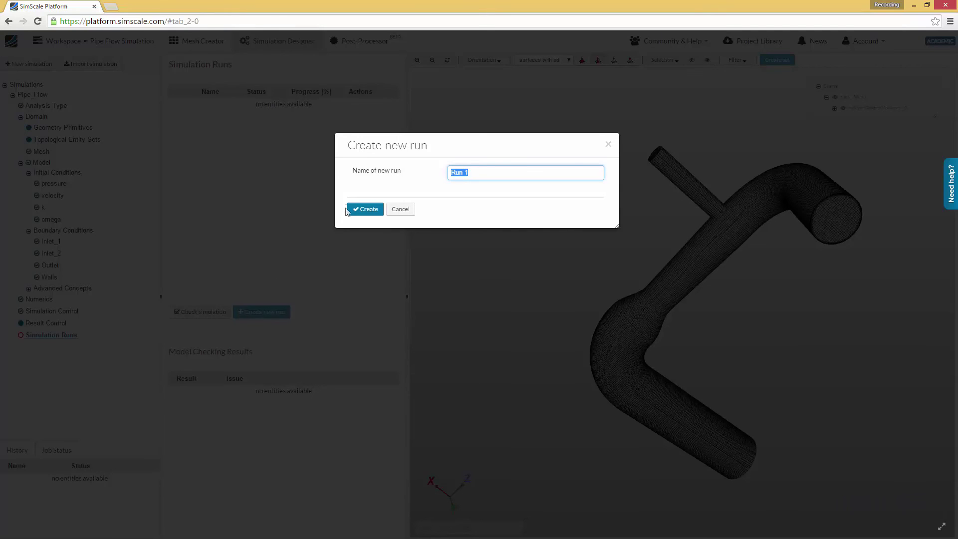
{"action": "left_click", "coordinate": [351, 210]}
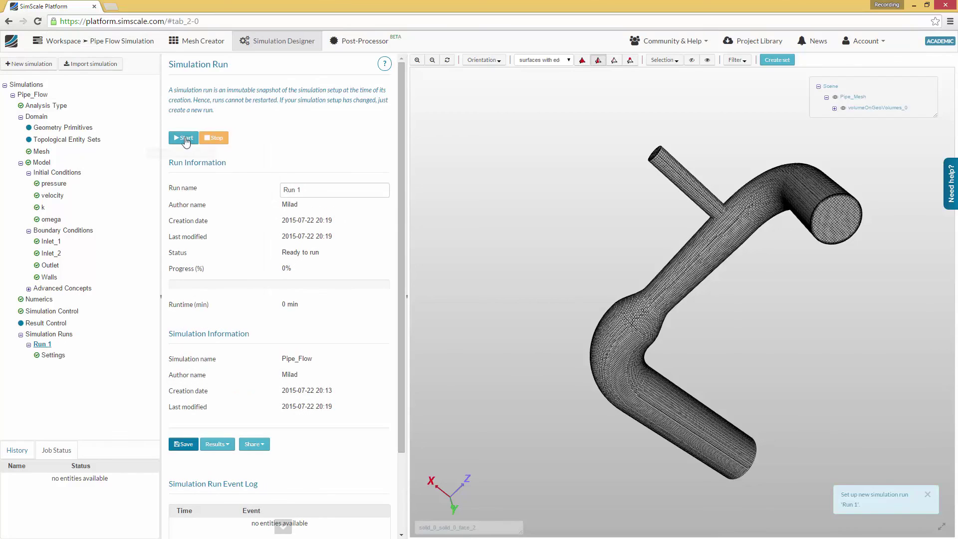
{"action": "left_click", "coordinate": [186, 140]}
{"action": "left_click", "coordinate": [395, 202]}
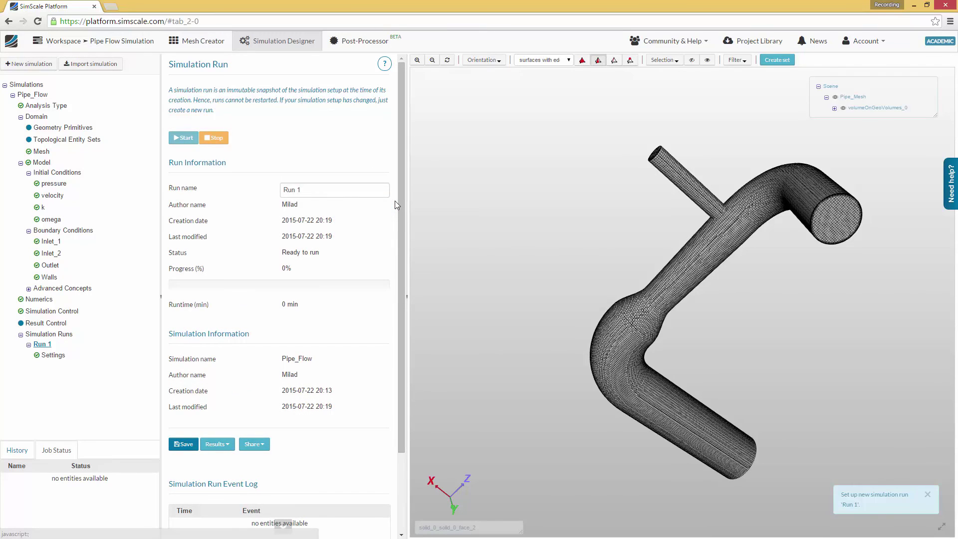